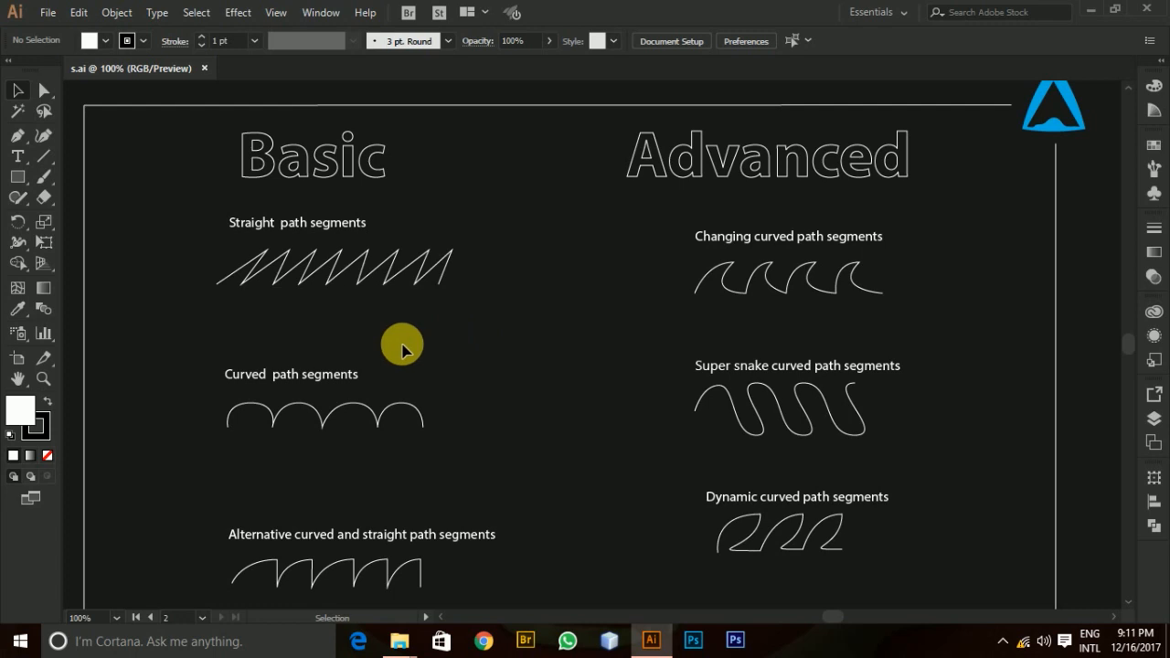
Resume the zigzag path under "Straight path segments" from its last anchor with the Pen tool.
{"action": "scroll", "coordinate": [424, 340], "scroll_direction": "down", "scroll_amount": 1}
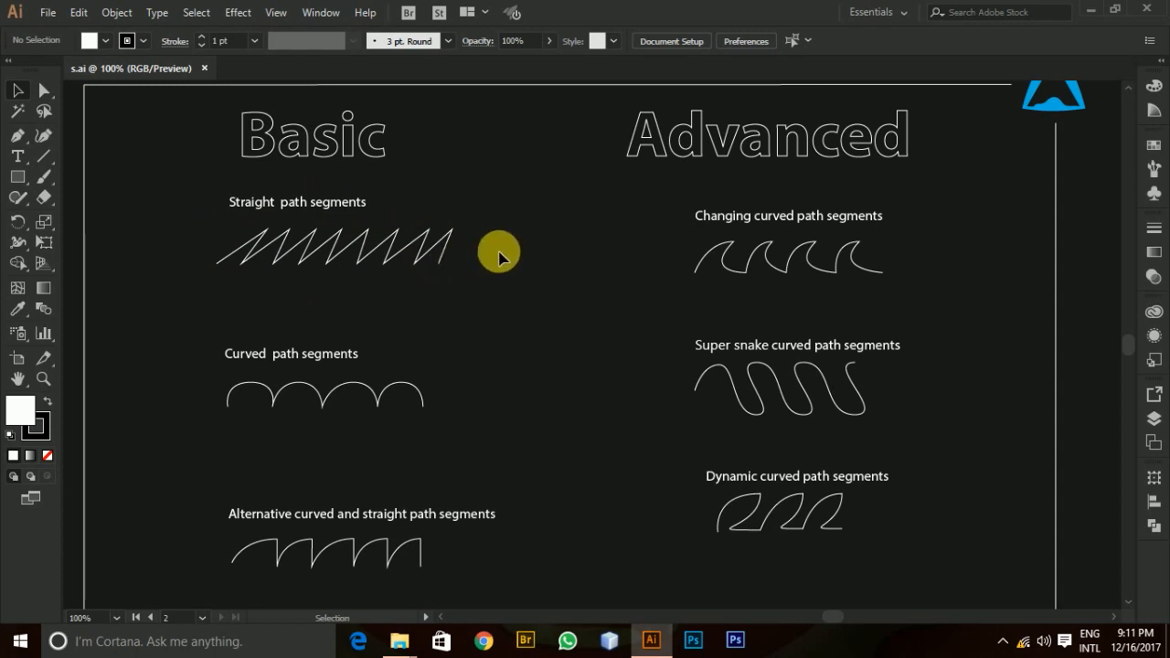
{"action": "left_click", "coordinate": [395, 252]}
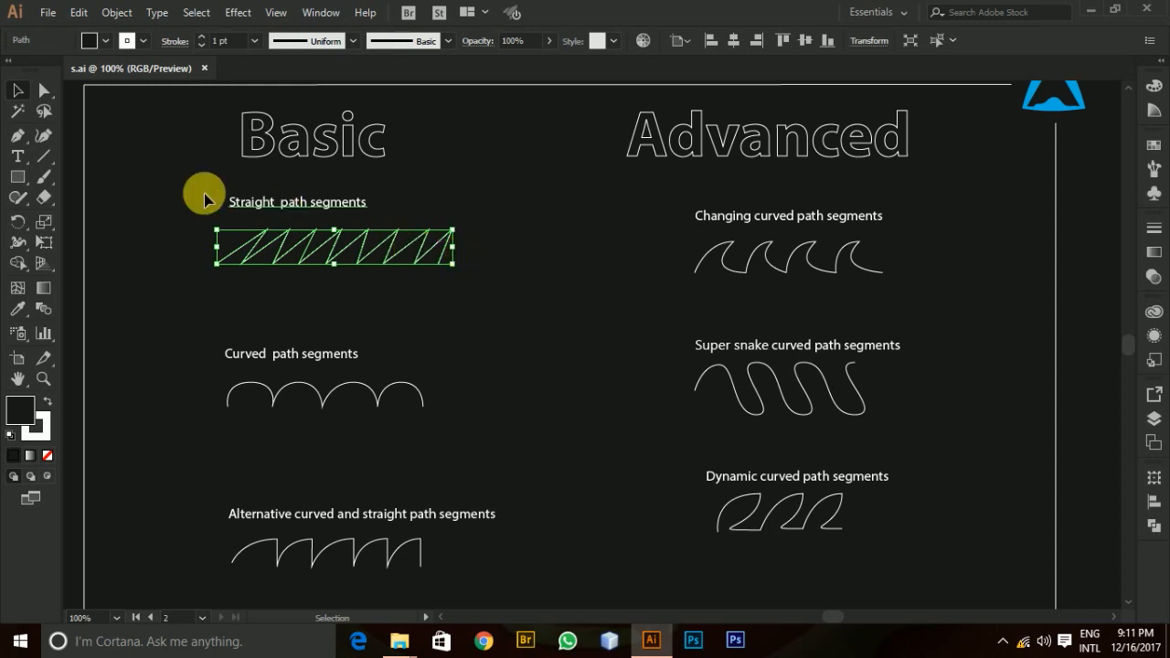
{"action": "left_click", "coordinate": [19, 139]}
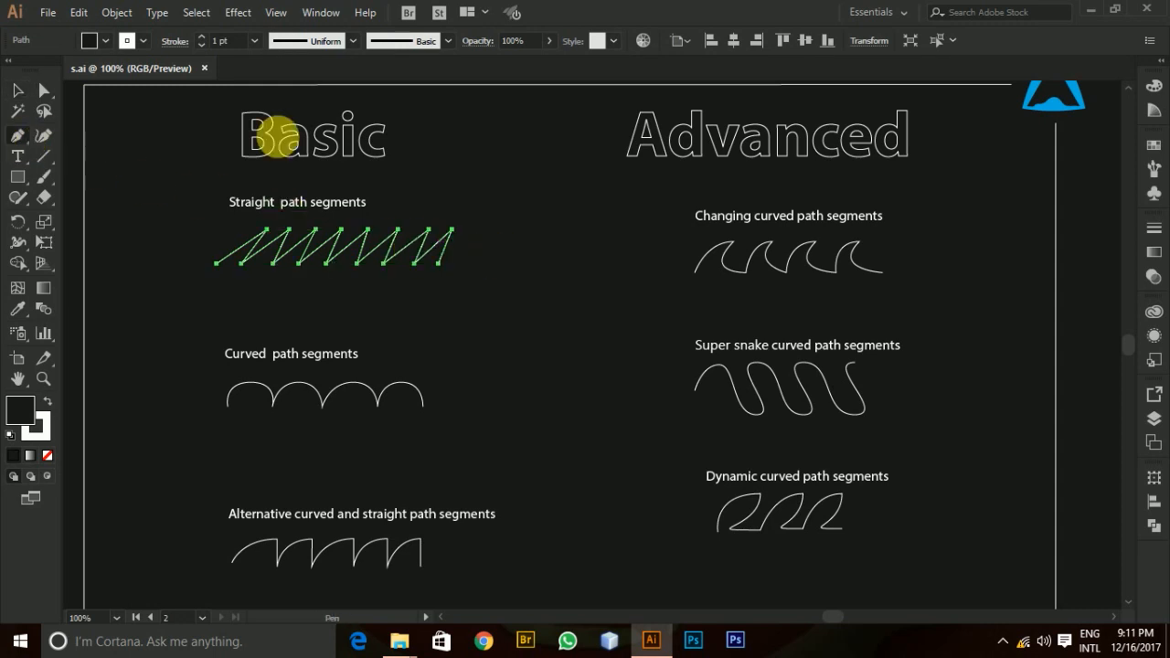
{"action": "left_click", "coordinate": [440, 265]}
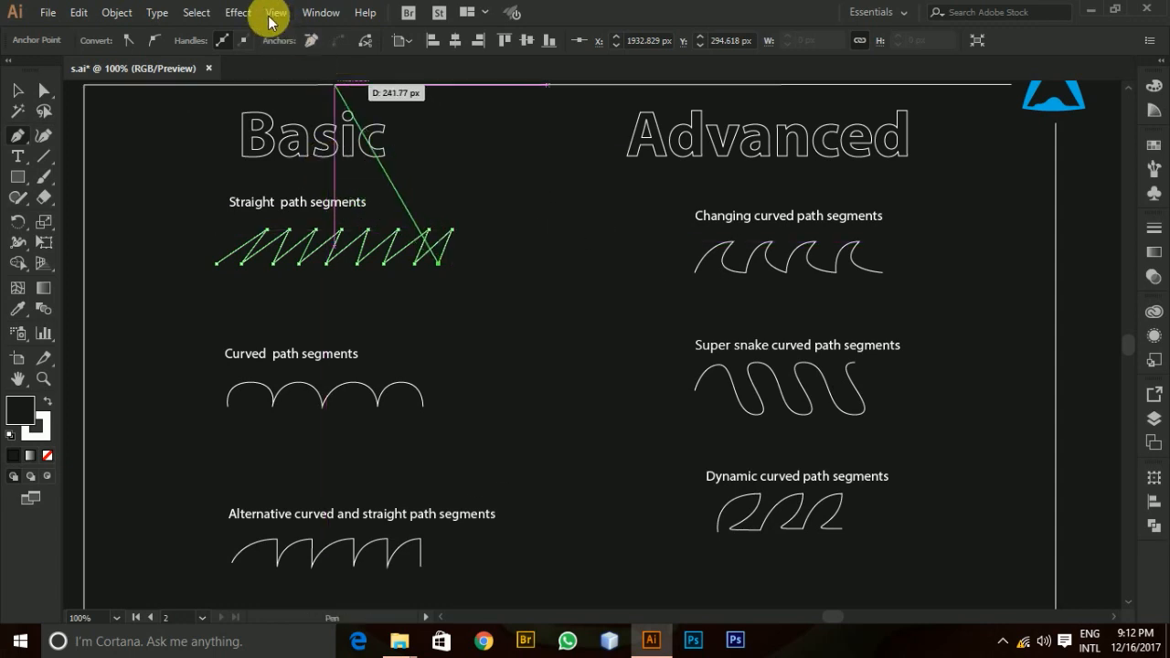
{"action": "left_click", "coordinate": [240, 13]}
{"action": "mouse_move", "coordinate": [275, 17]}
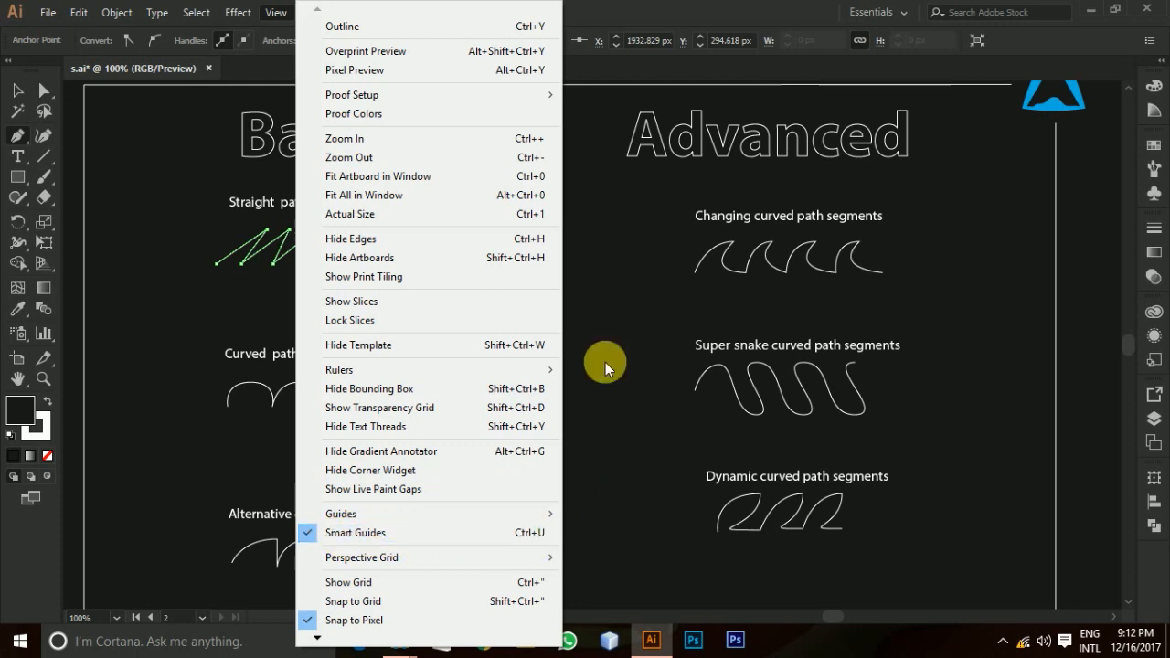
{"action": "left_click", "coordinate": [592, 311]}
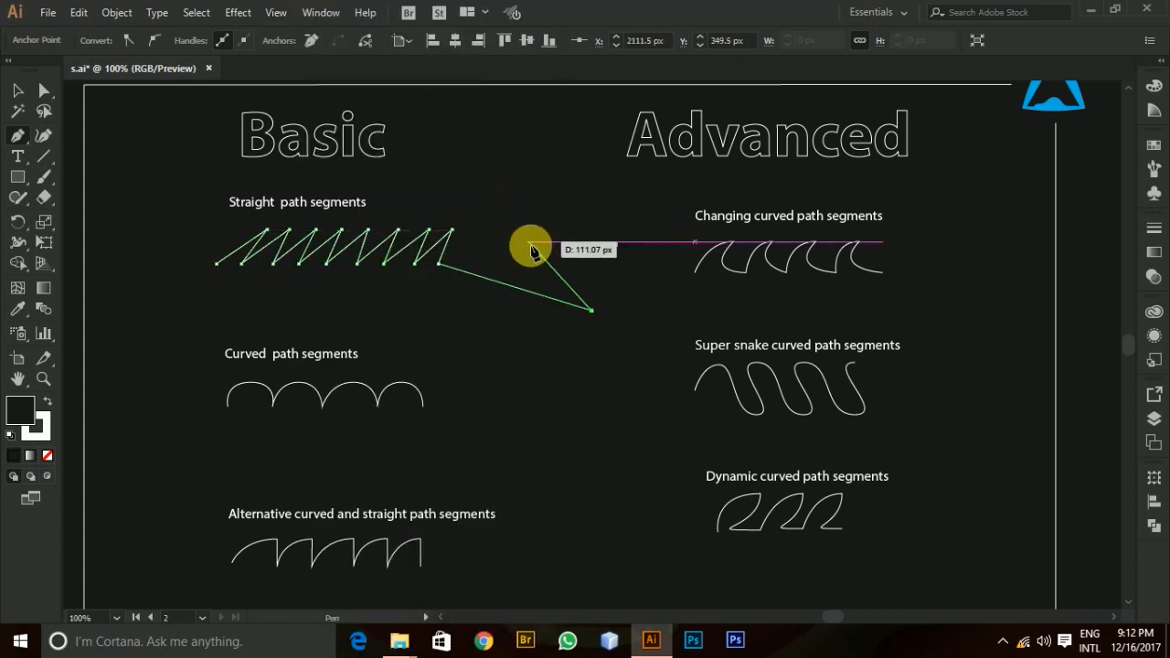
{"action": "key", "text": "ctrl+z"}
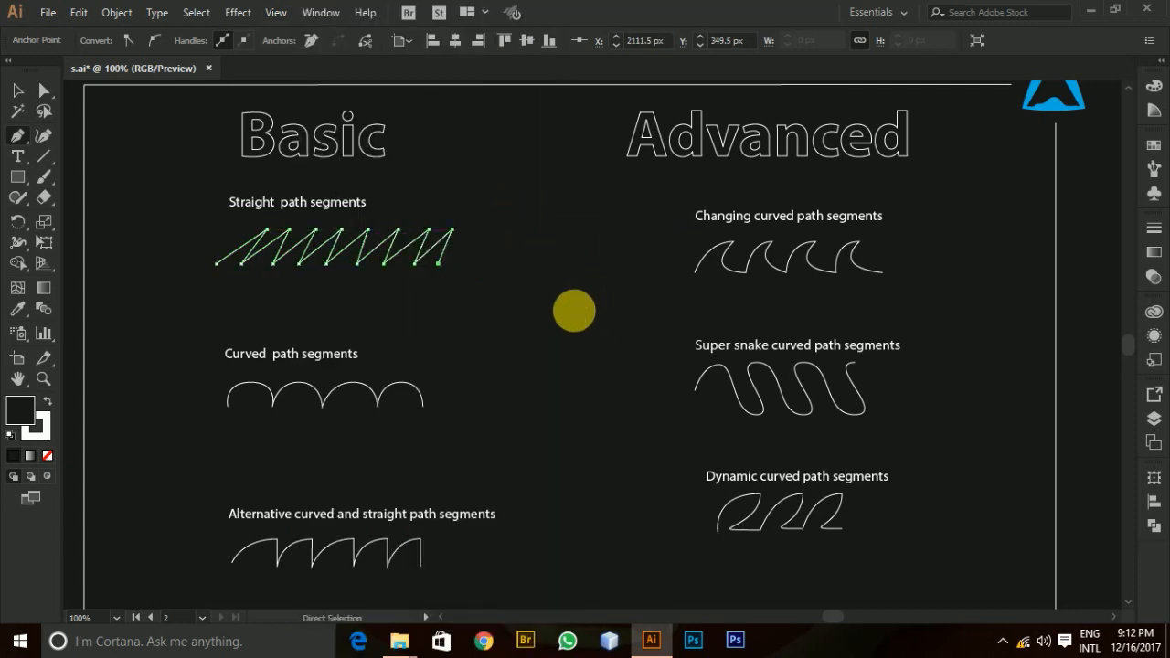
Extend the zigzag with three more straight-sided peaks about 40 px high, aligned with the existing ones, and end the path.
{"action": "left_click", "coordinate": [481, 230]}
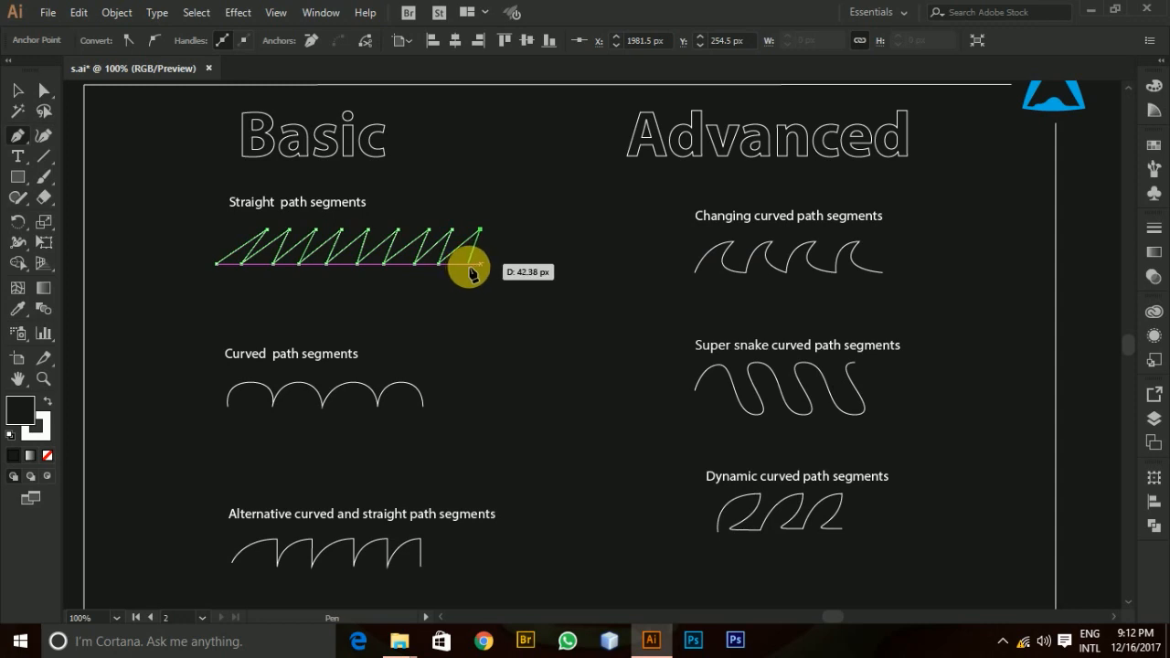
{"action": "left_click", "coordinate": [469, 264]}
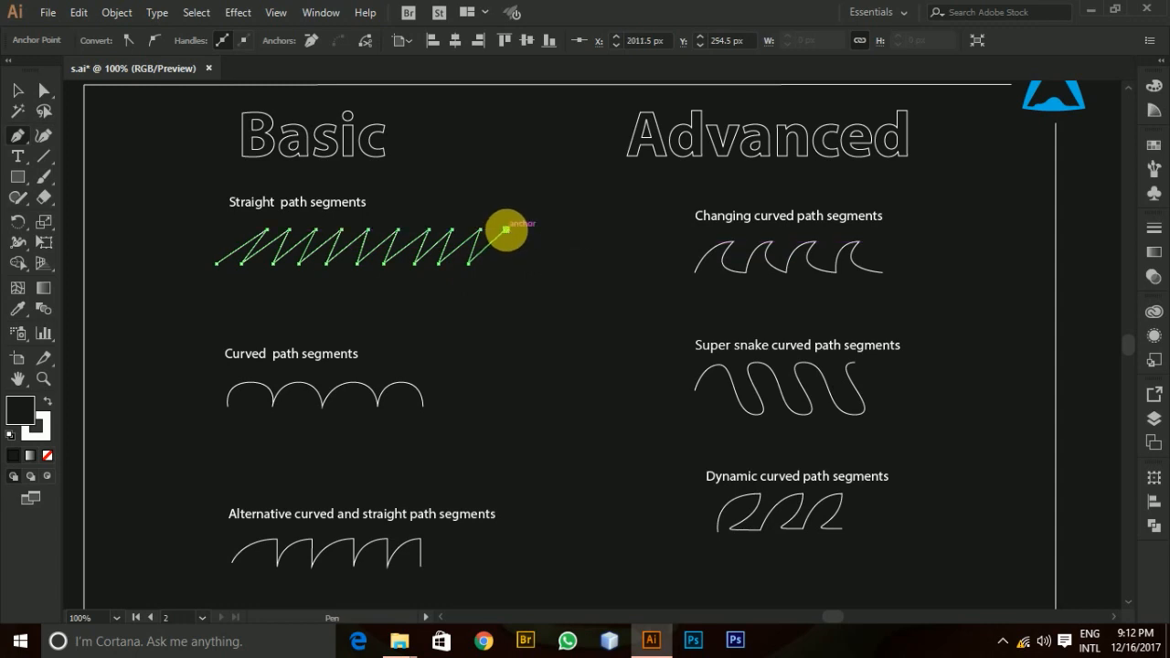
{"action": "left_click", "coordinate": [505, 230]}
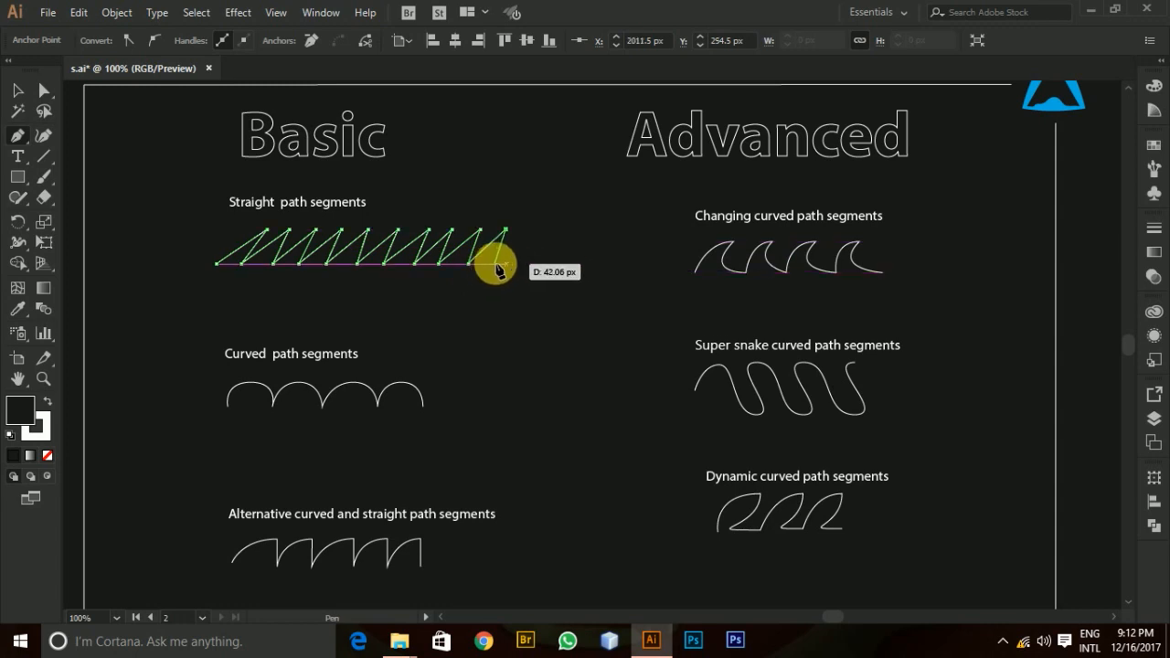
{"action": "left_click", "coordinate": [495, 264]}
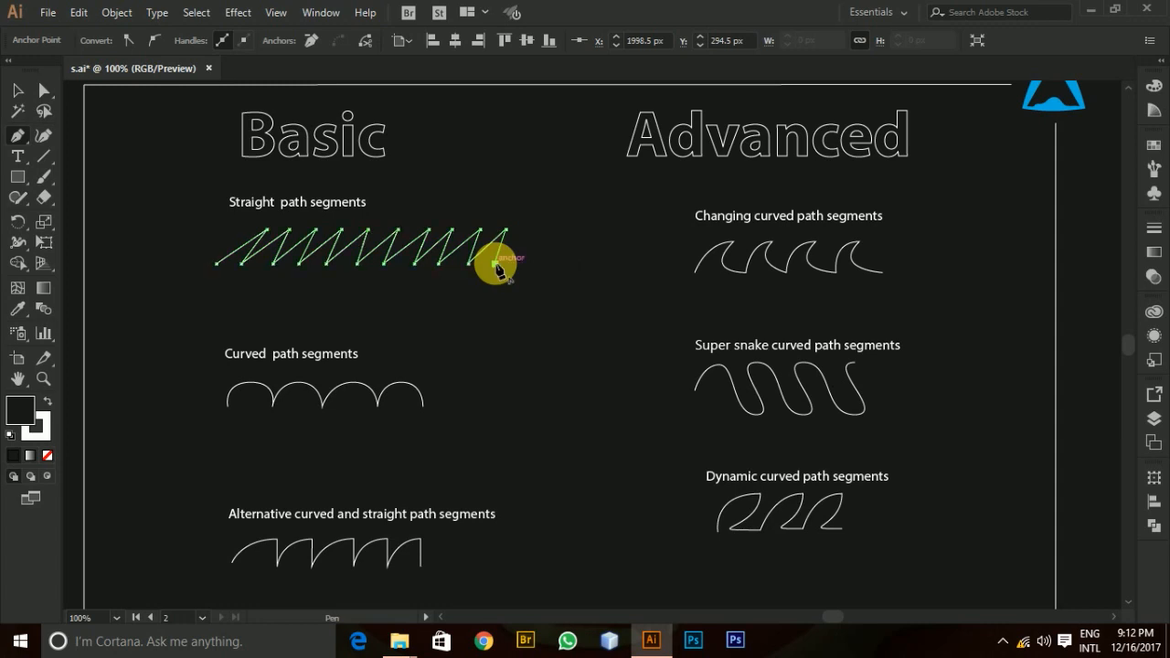
{"action": "left_click", "coordinate": [531, 230]}
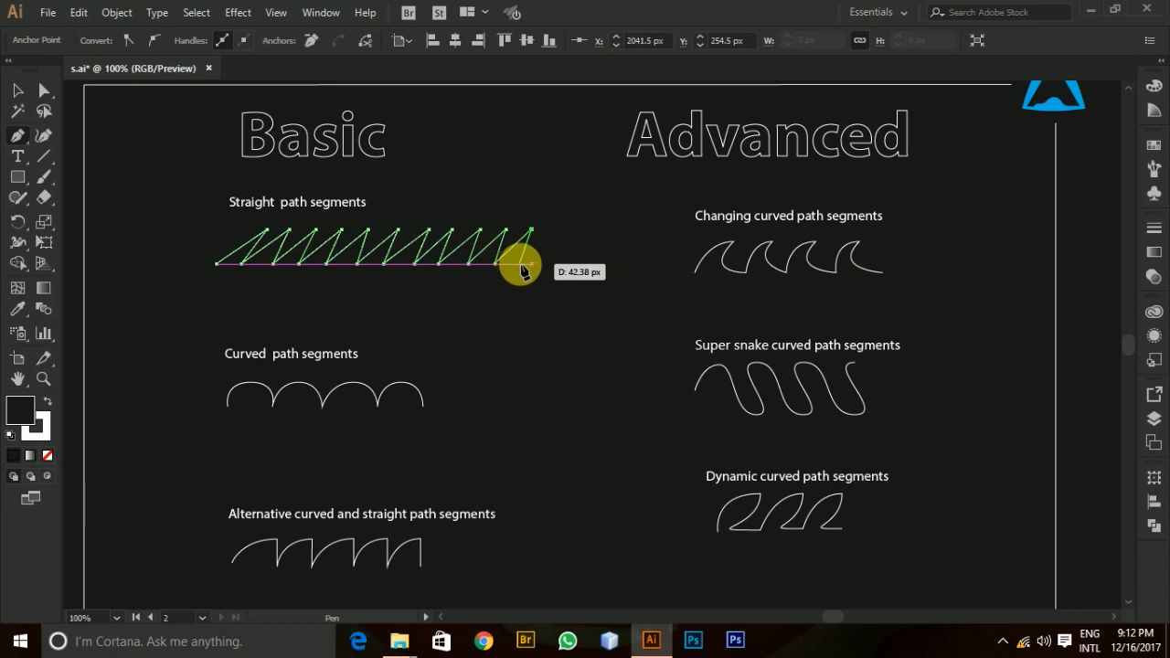
{"action": "left_click", "coordinate": [516, 264]}
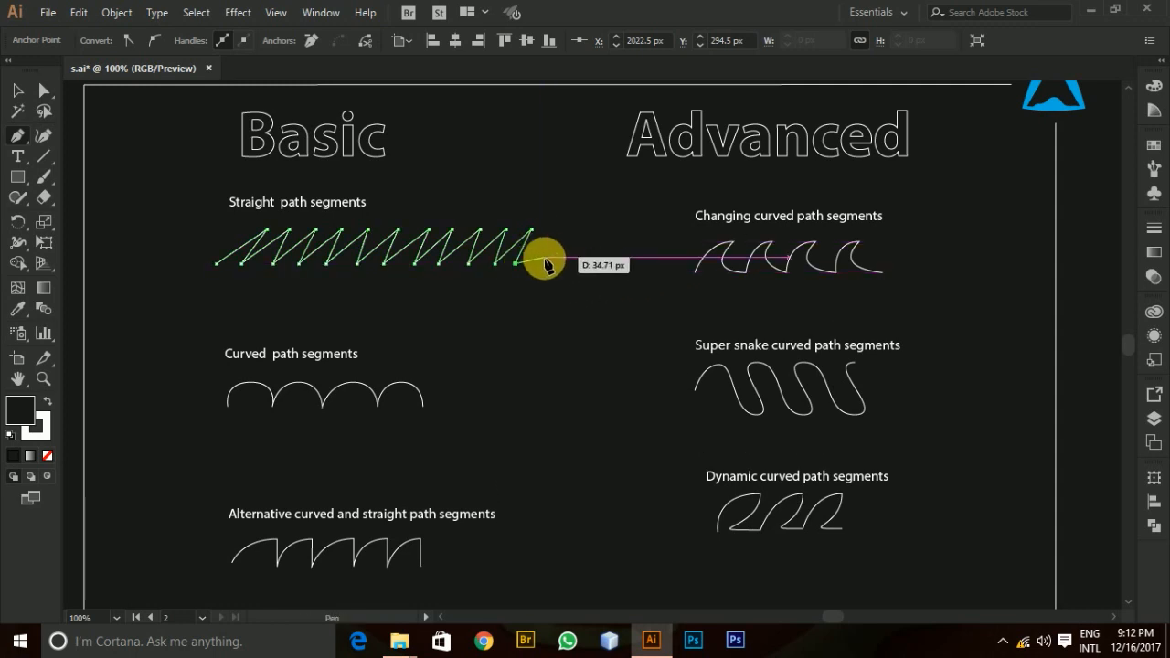
{"action": "key", "text": "ctrl"}
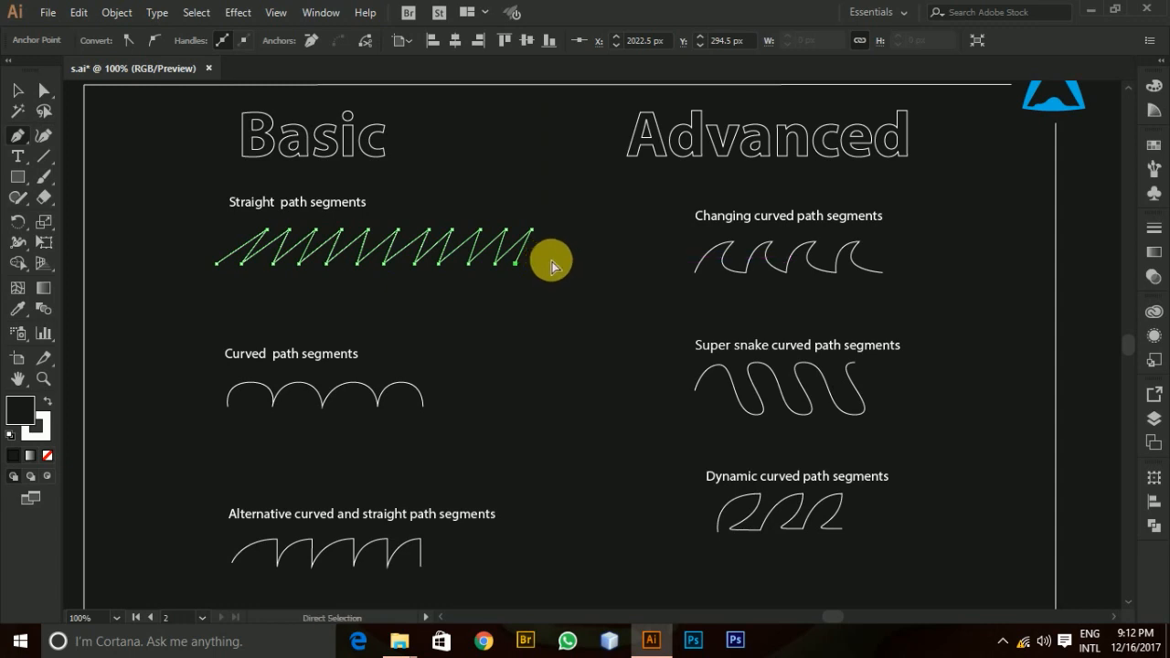
{"action": "left_click", "coordinate": [551, 264], "text": "ctrl"}
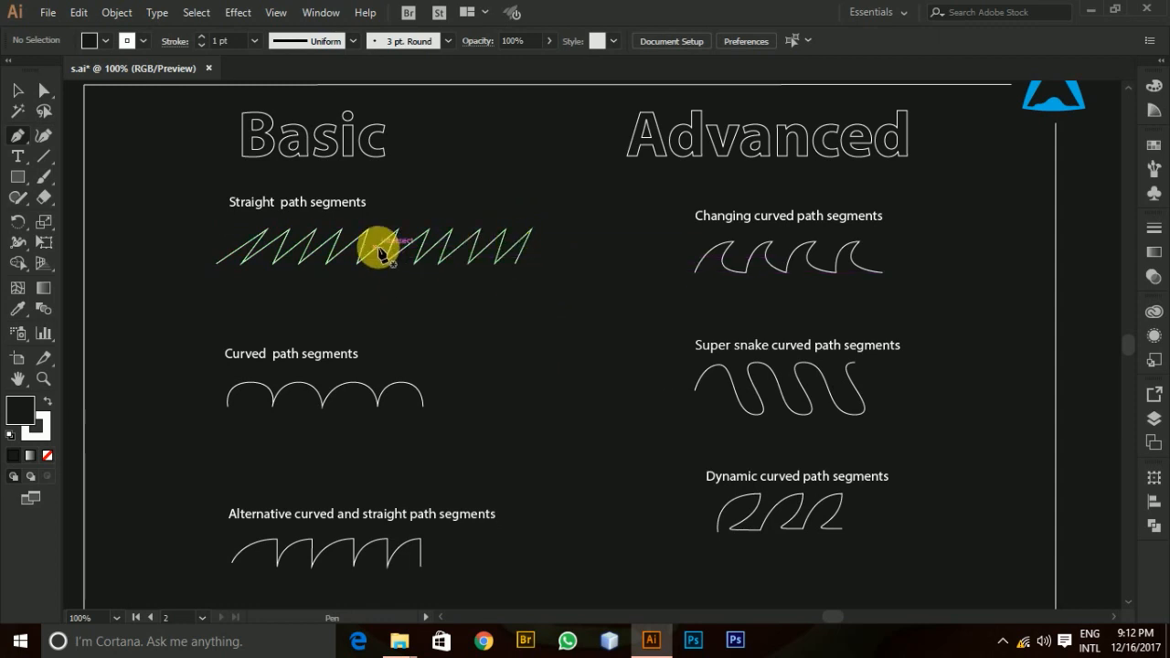
Resume the curved path from its last anchor and add one arch about 82 px wide and 28 px high.
{"action": "scroll", "coordinate": [537, 251], "scroll_direction": "down", "scroll_amount": 3}
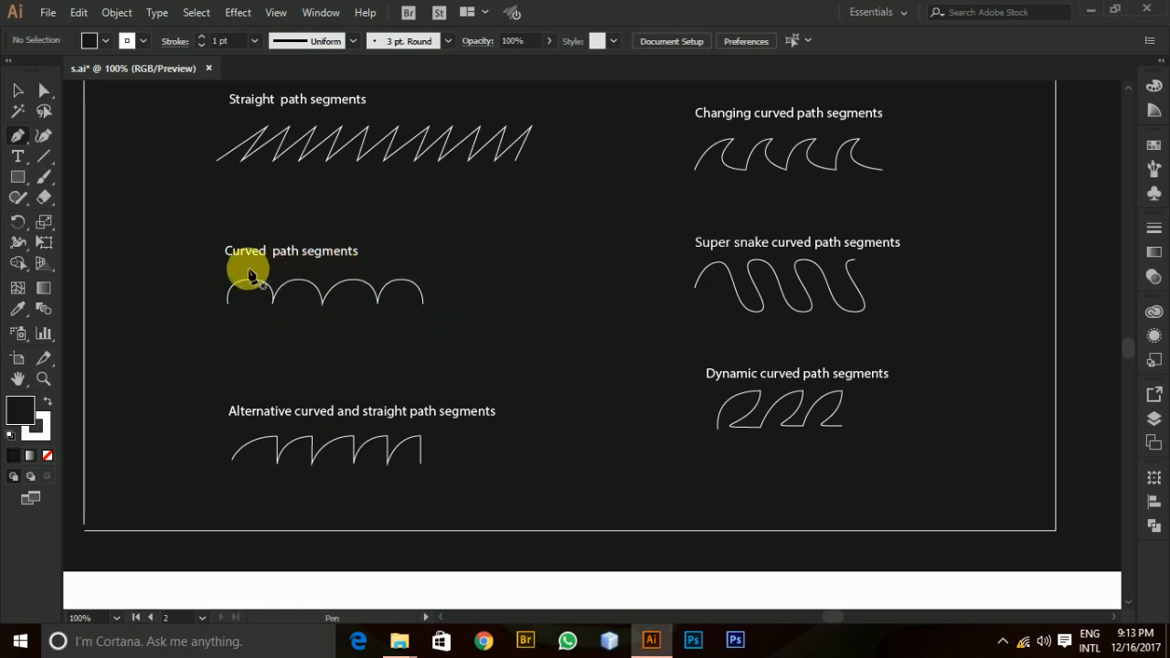
{"action": "left_click", "coordinate": [422, 304]}
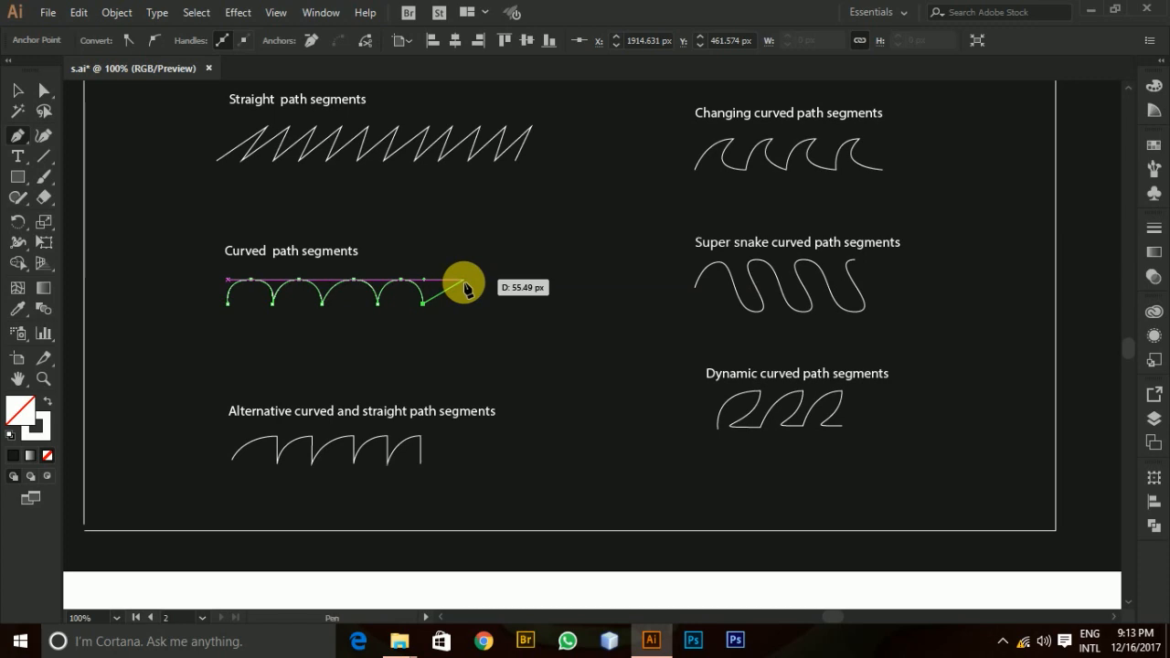
{"action": "left_click", "coordinate": [464, 283]}
{"action": "left_click_drag", "start_coordinate": [464, 285], "coordinate": [490, 287]}
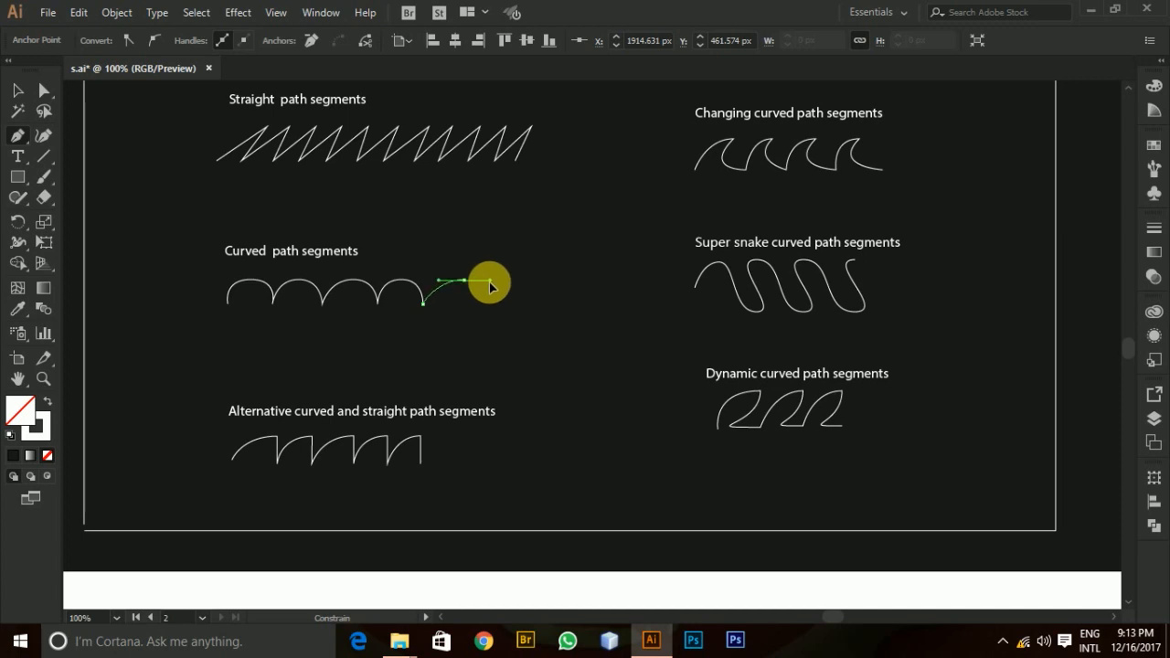
{"action": "left_click_drag", "start_coordinate": [489, 287], "coordinate": [495, 309]}
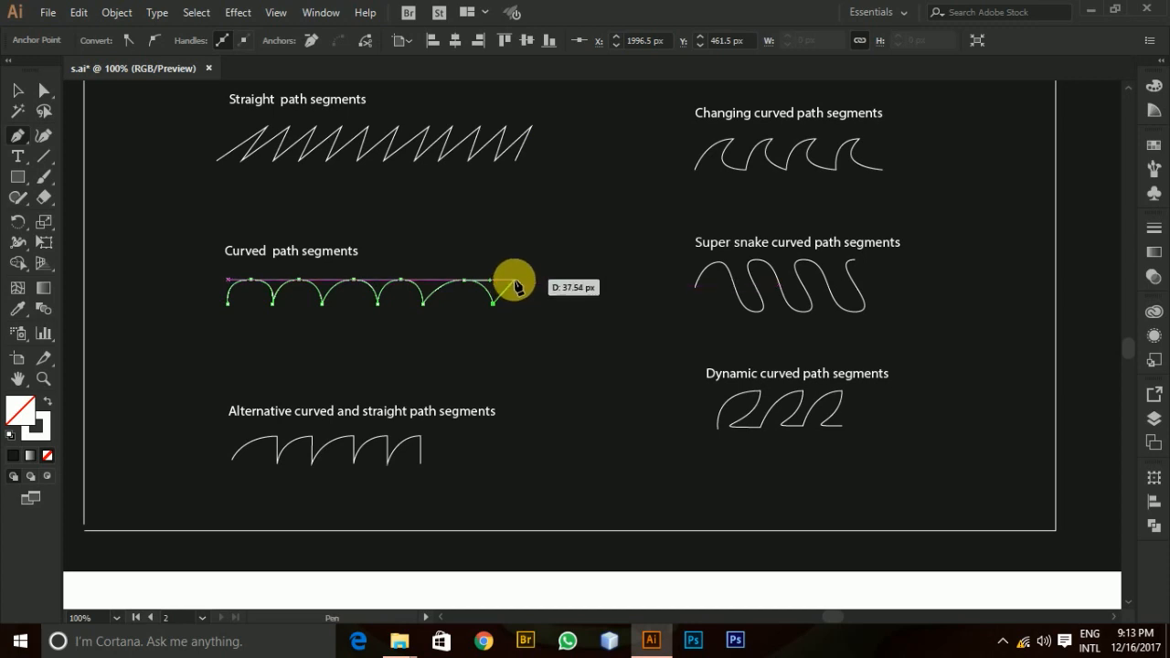
Add a narrower arch about 51 px wide and 28 px high to the curved path, and end the path.
{"action": "left_click", "coordinate": [514, 280], "text": "ctrl"}
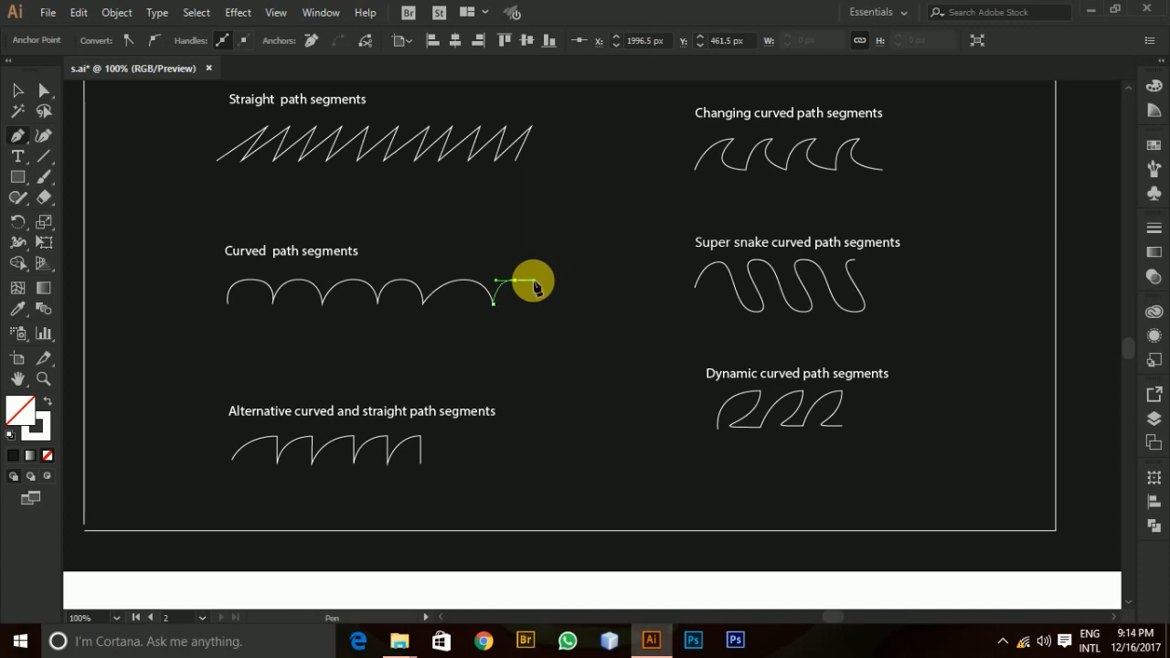
{"action": "left_click_drag", "start_coordinate": [534, 282], "coordinate": [534, 281]}
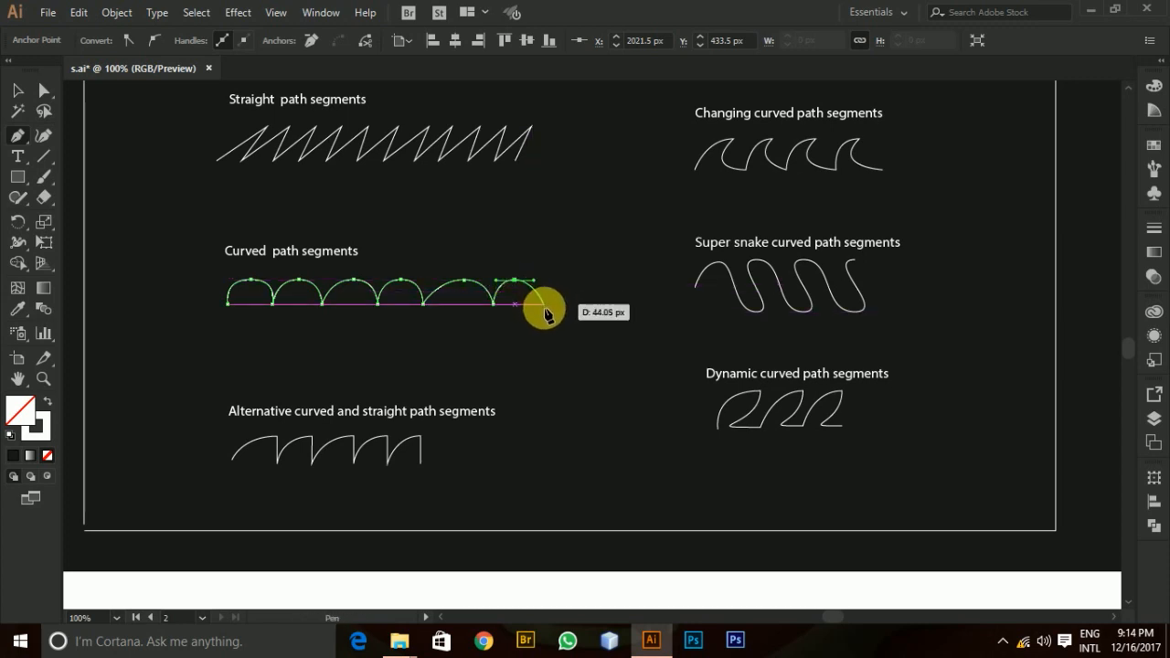
{"action": "mouse_move", "coordinate": [537, 307]}
{"action": "left_mouse_down"}
{"action": "mouse_move", "coordinate": [535, 286]}
{"action": "mouse_move", "coordinate": [540, 310]}
{"action": "left_mouse_up"}
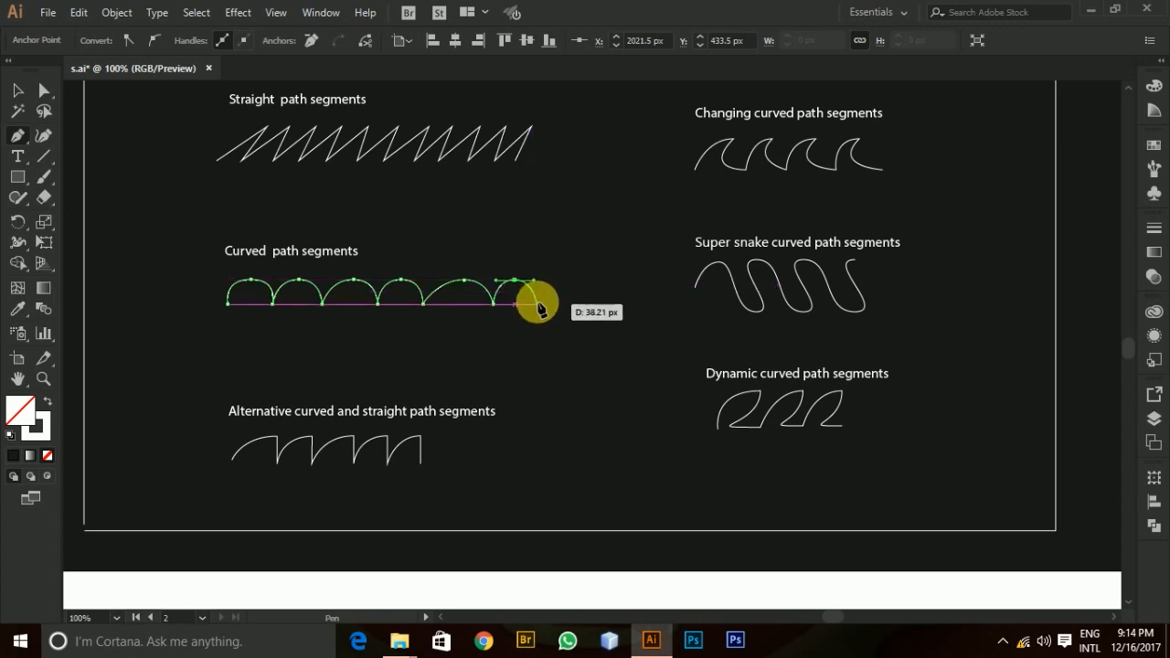
{"action": "left_click_drag", "start_coordinate": [540, 310], "coordinate": [566, 308]}
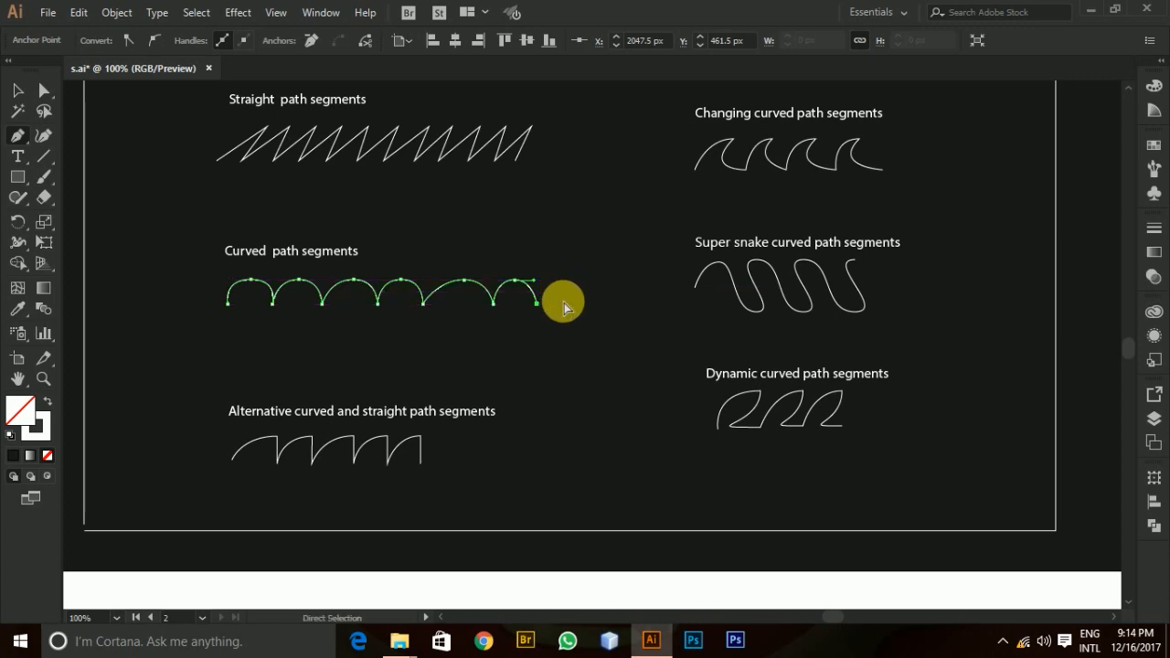
{"action": "left_click", "coordinate": [564, 308], "text": "ctrl"}
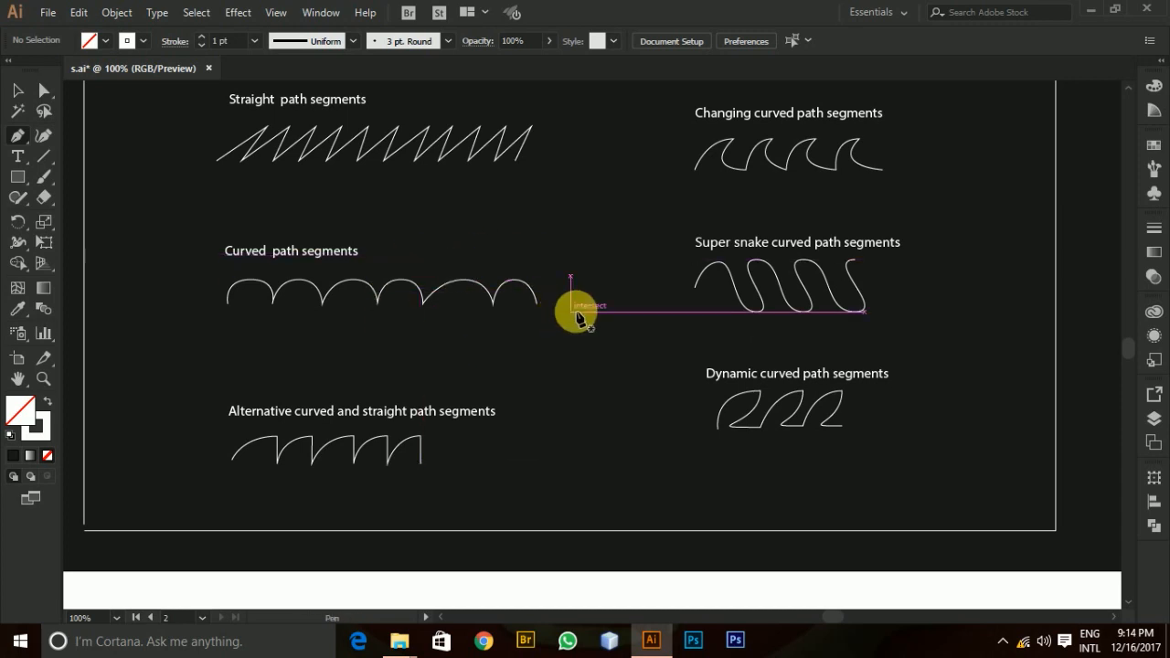
Resume the alternating curved and straight path from its last anchor and draw a curved segment rising about 33 px to the top line.
{"action": "scroll", "coordinate": [585, 369], "scroll_direction": "down", "scroll_amount": 3}
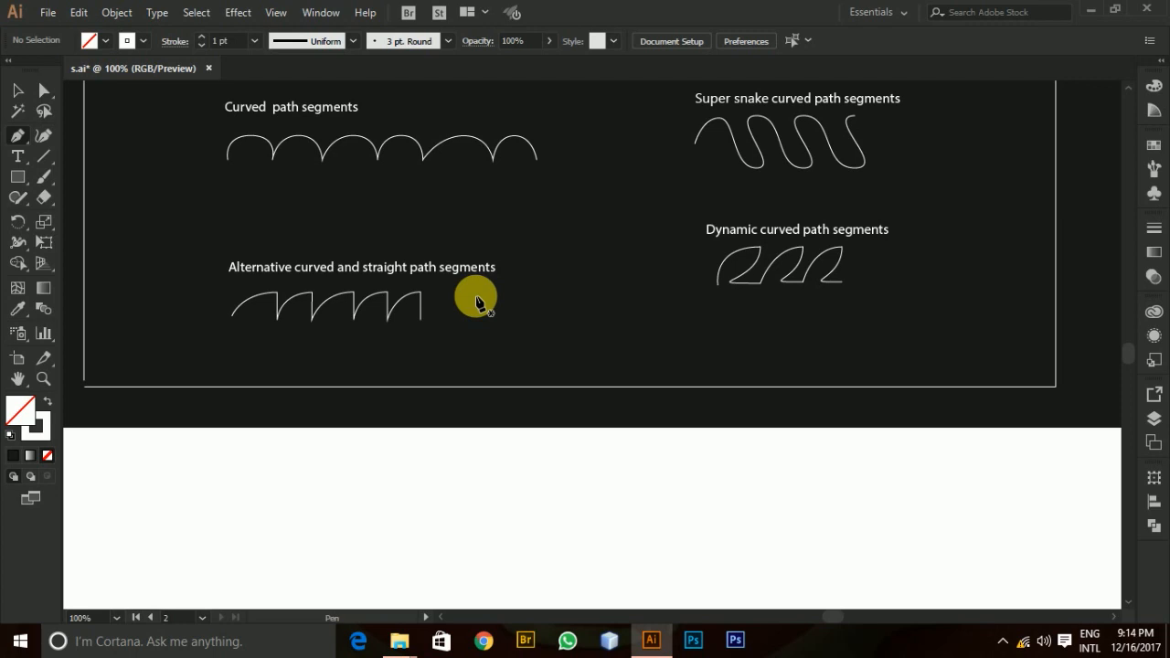
{"action": "scroll", "coordinate": [475, 301], "scroll_direction": "up", "scroll_amount": 6}
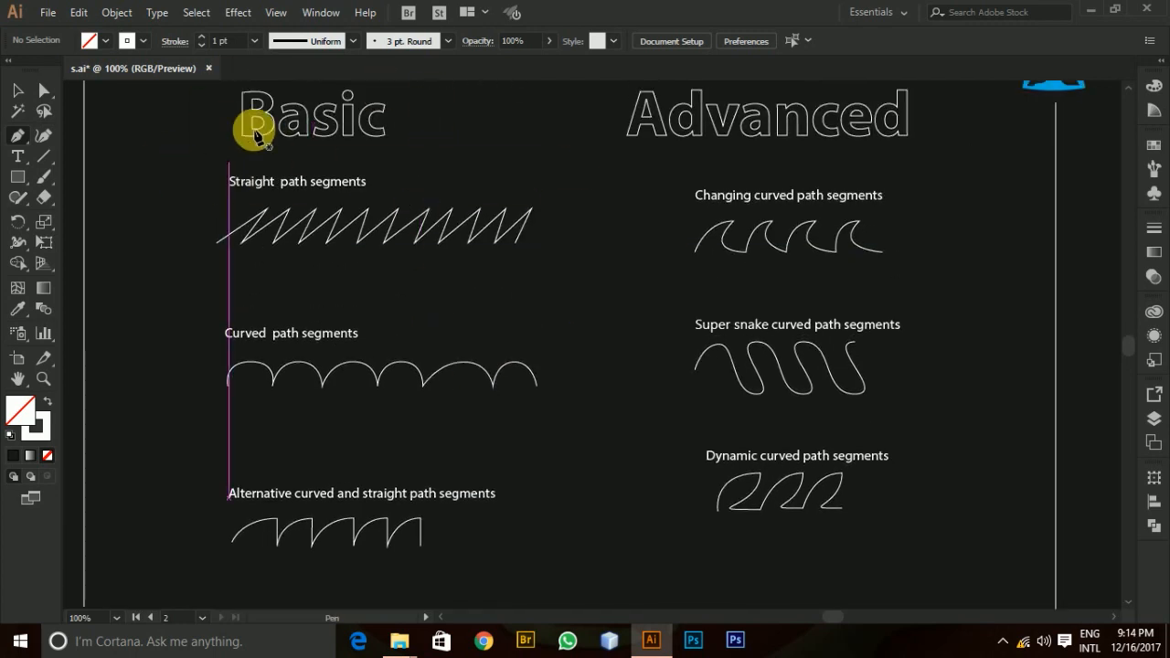
{"action": "scroll", "coordinate": [457, 228], "scroll_direction": "down", "scroll_amount": 7}
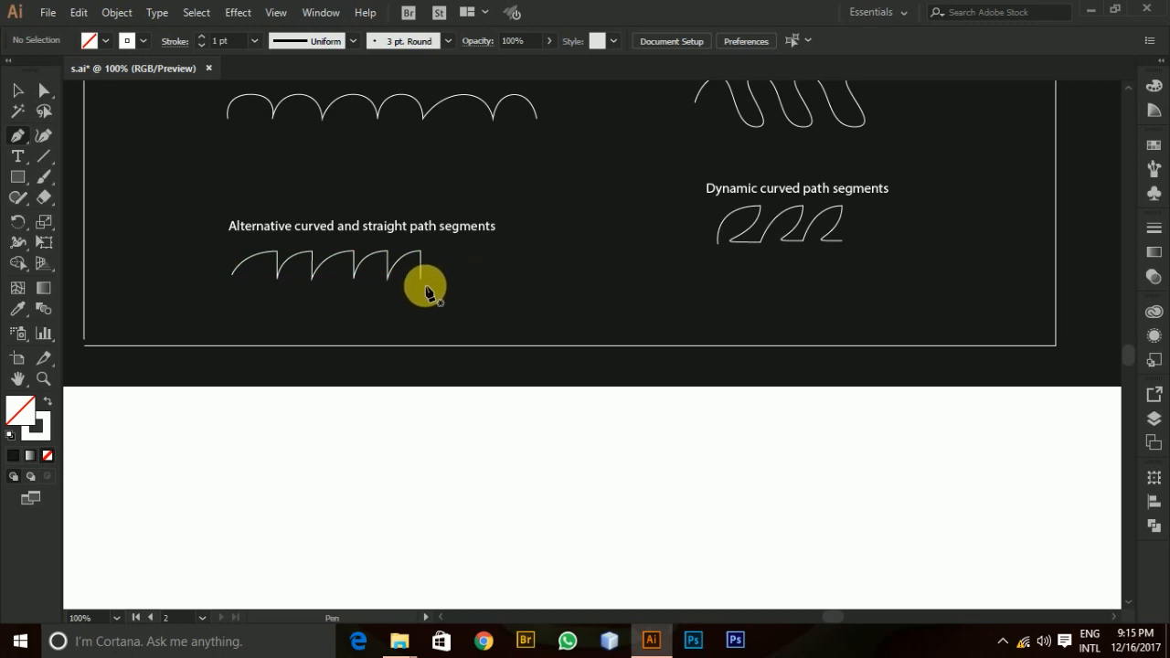
{"action": "left_click", "coordinate": [421, 280]}
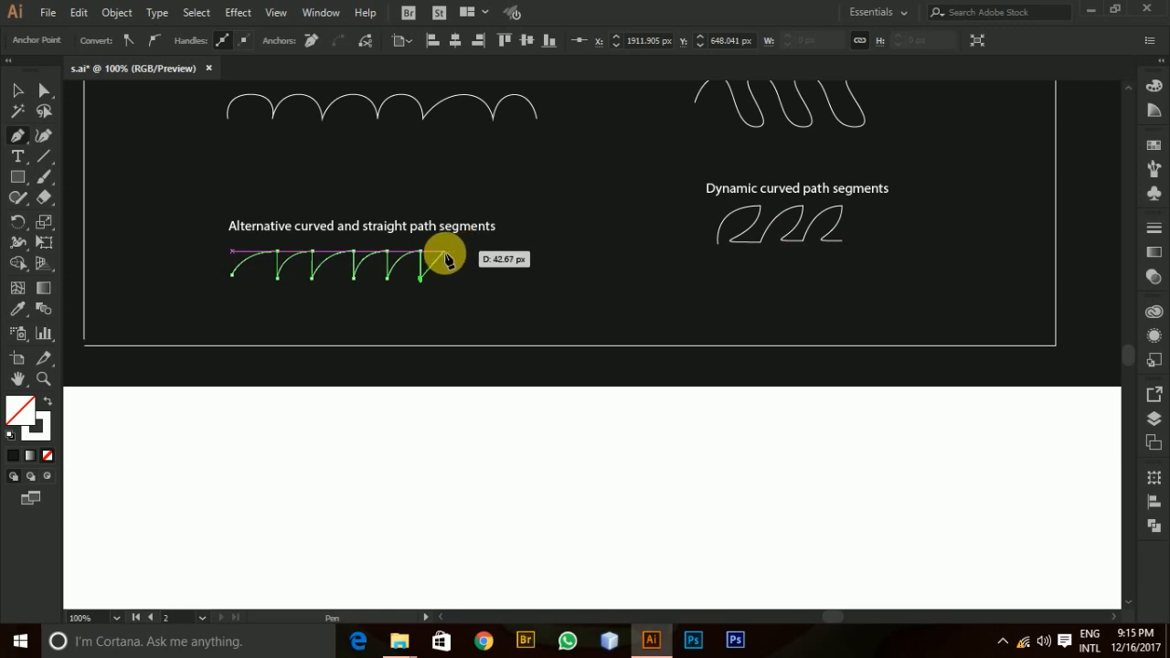
{"action": "left_click", "coordinate": [446, 254]}
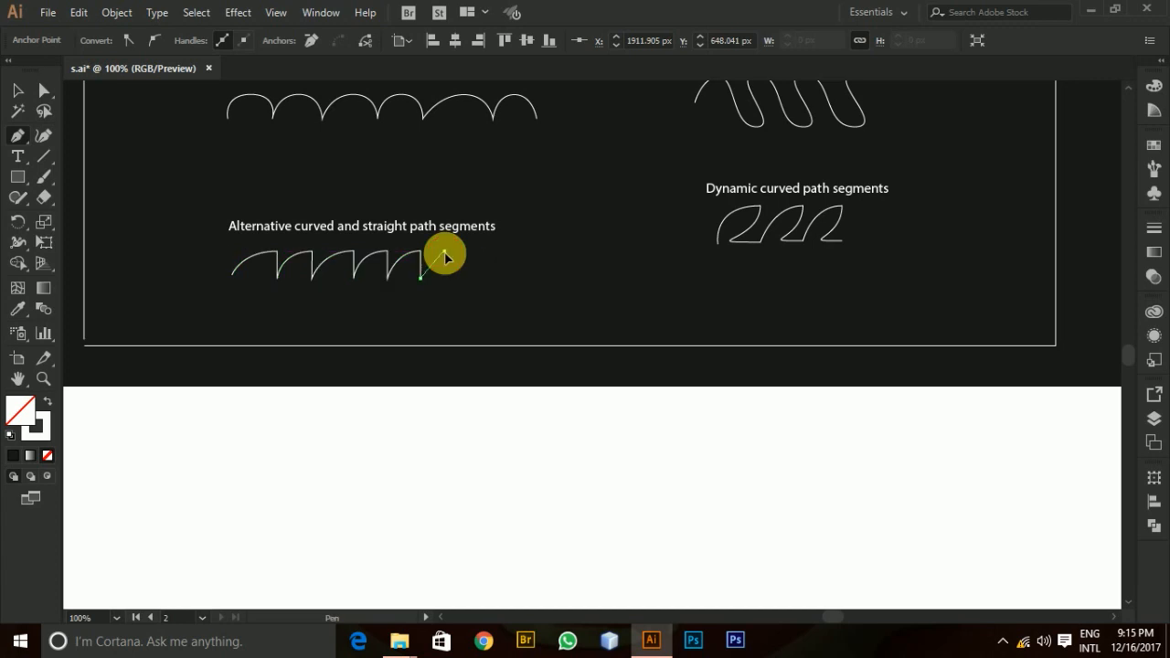
{"action": "left_click_drag", "start_coordinate": [445, 256], "coordinate": [460, 259]}
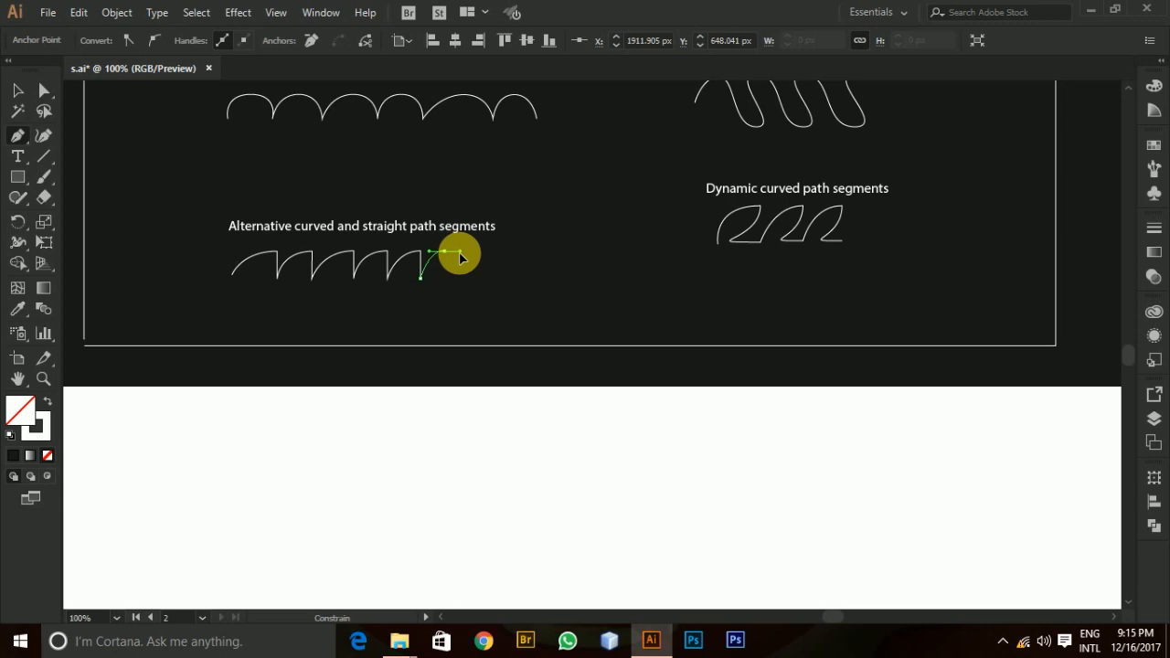
Turn the curve's outgoing handle straight down and add a 33 px vertical straight segment to the baseline.
{"action": "key", "text": "alt+shift"}
{"action": "left_click_drag", "start_coordinate": [460, 259], "coordinate": [448, 284]}
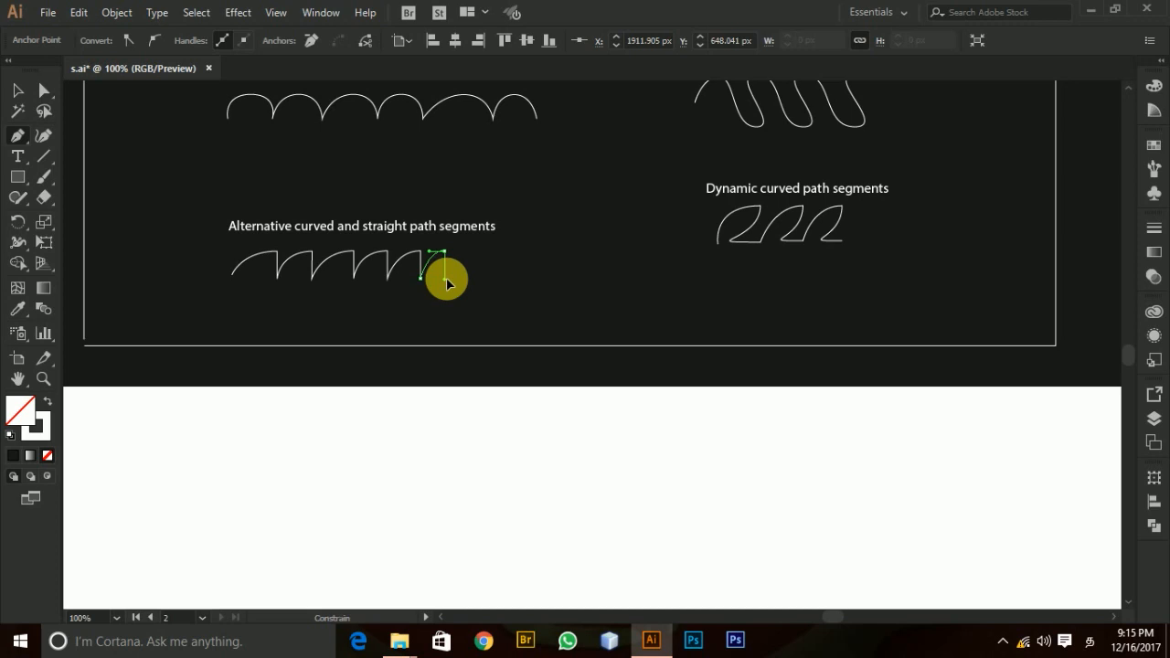
{"action": "left_click_drag", "start_coordinate": [448, 284], "coordinate": [449, 285]}
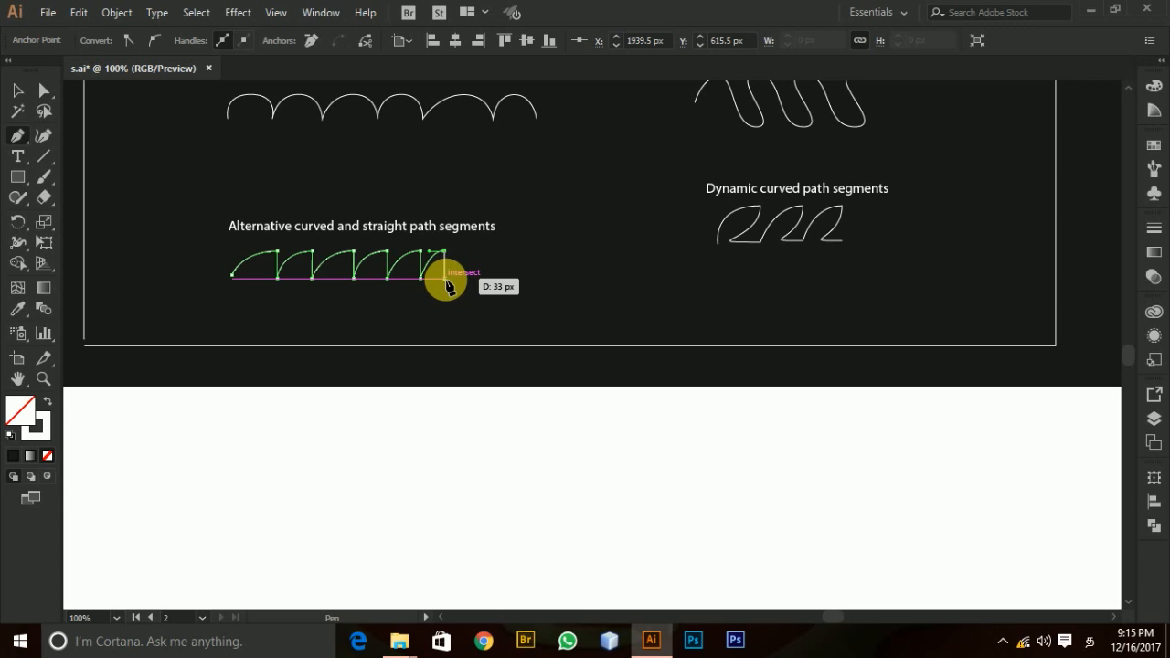
{"action": "left_click", "coordinate": [444, 277]}
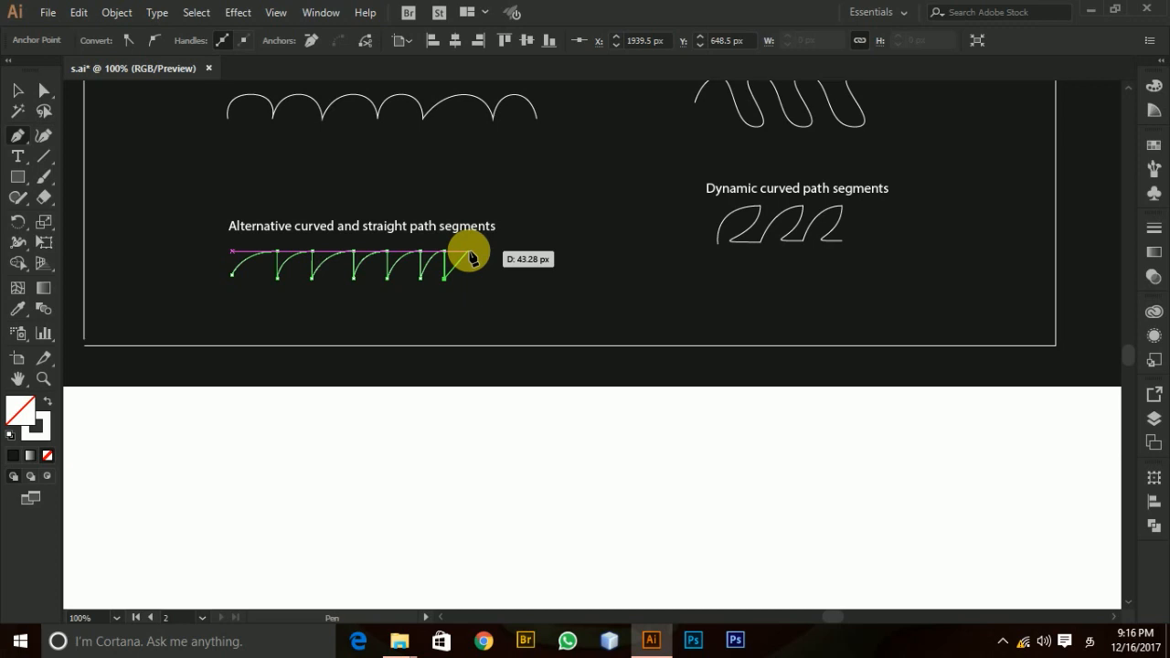
Draw another curved segment on the alternating path, about 34 px wide and rising about 33 px to the top line.
{"action": "left_click_drag", "start_coordinate": [471, 259], "coordinate": [477, 259]}
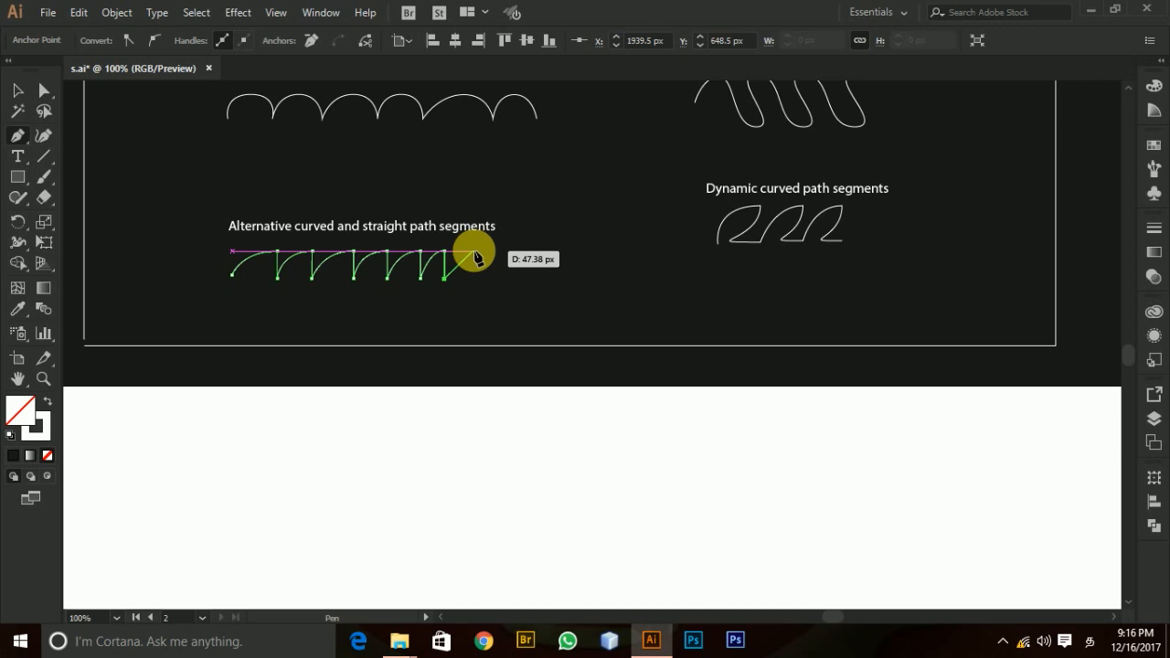
{"action": "left_click_drag", "start_coordinate": [476, 257], "coordinate": [491, 260]}
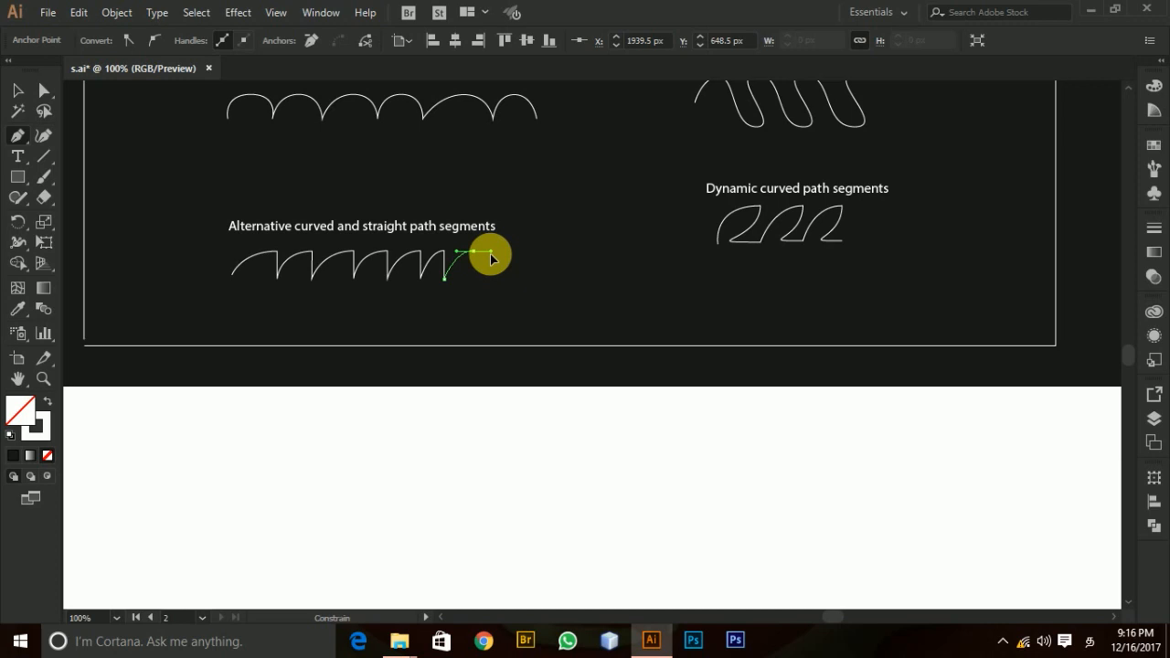
{"action": "left_click_drag", "start_coordinate": [491, 259], "coordinate": [491, 261]}
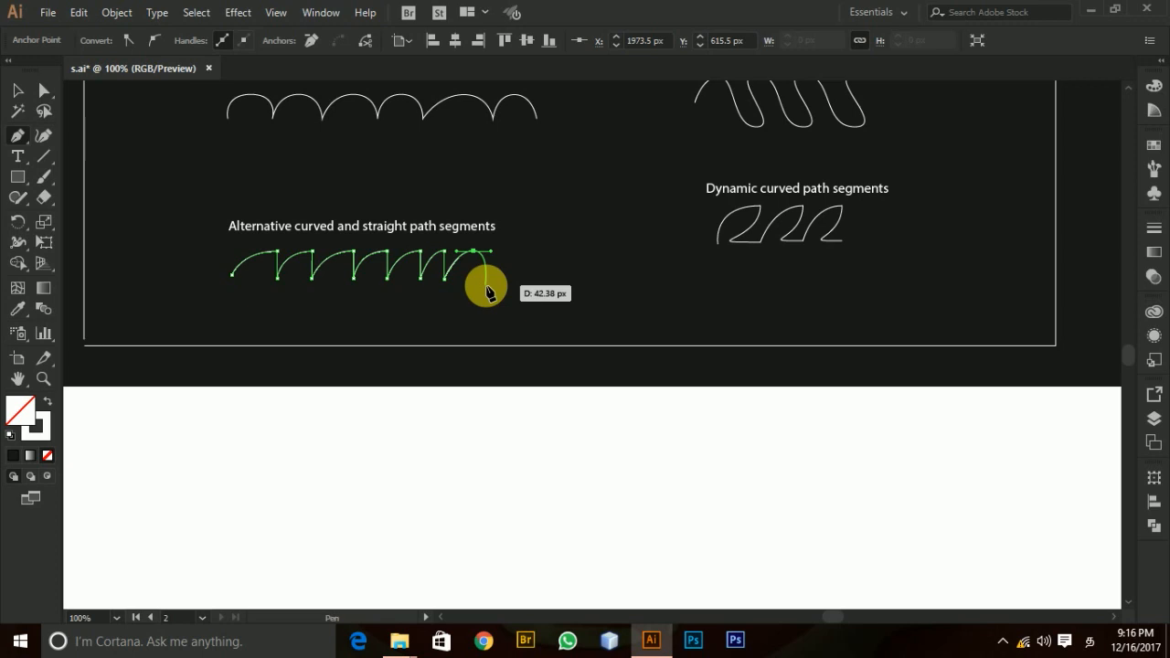
Make the top anchor's outgoing side straight, add a vertical segment about 38 px downward, and end the alternating path.
{"action": "key", "text": "alt"}
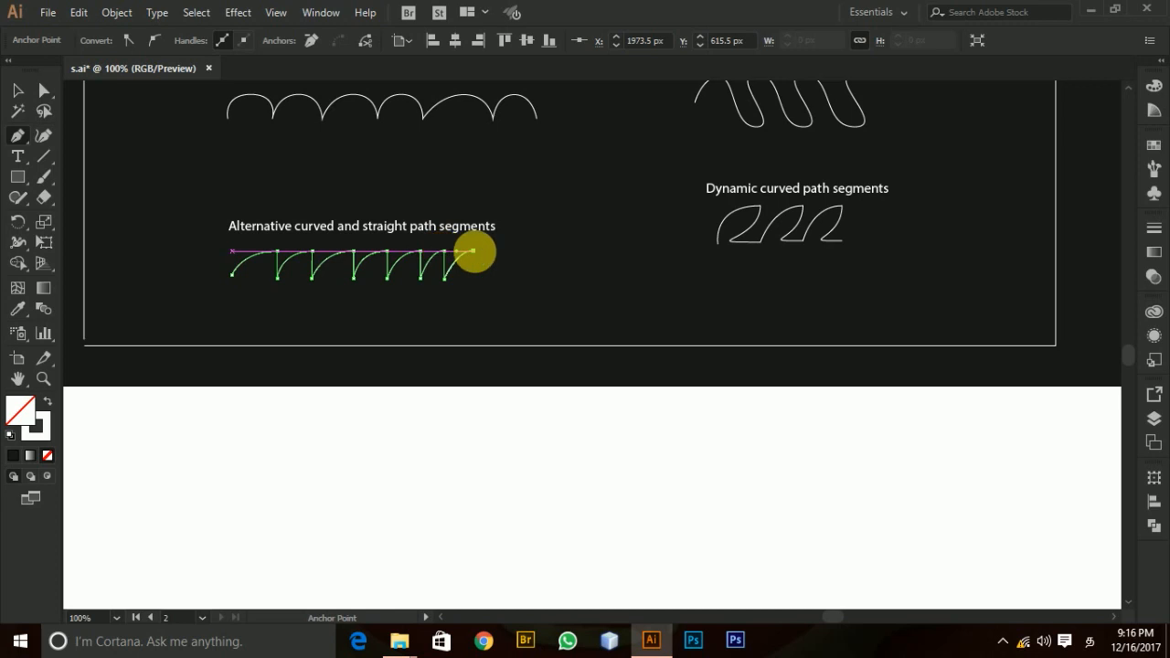
{"action": "left_click", "coordinate": [474, 285]}
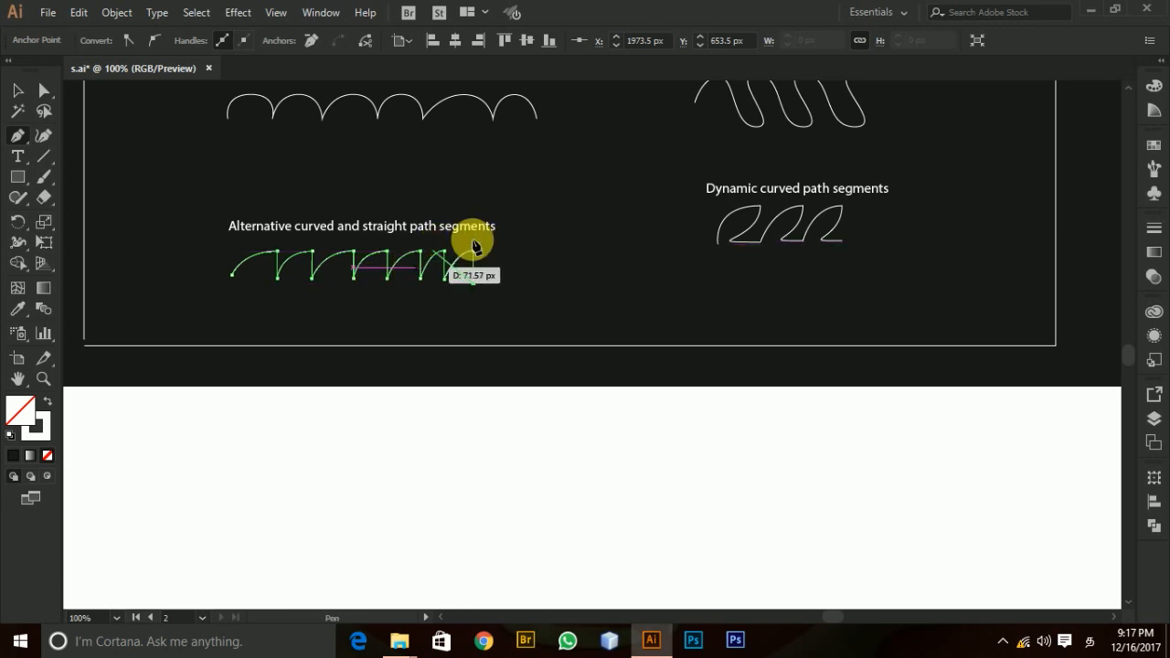
{"action": "key", "text": "ctrl"}
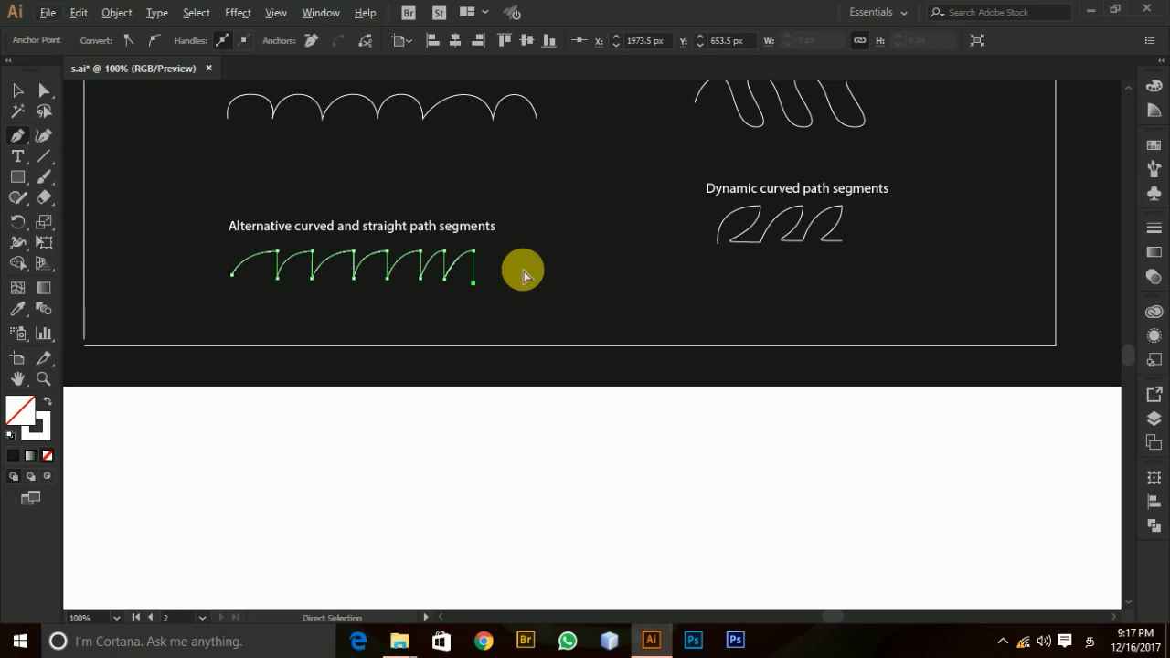
{"action": "left_click", "coordinate": [524, 272], "text": "ctrl"}
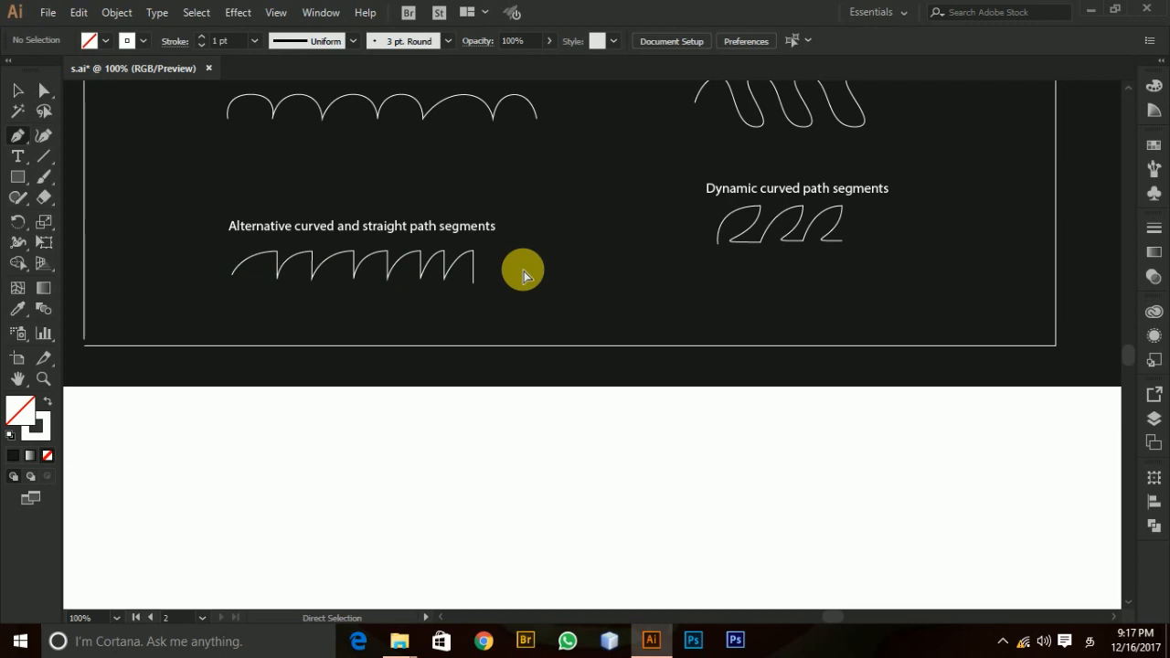
Bring the Advanced samples into view, with the changing curved path segments ready to work on.
{"action": "scroll", "coordinate": [843, 308], "scroll_direction": "up", "scroll_amount": 3}
{"action": "scroll", "coordinate": [663, 324], "scroll_direction": "up", "scroll_amount": 1}
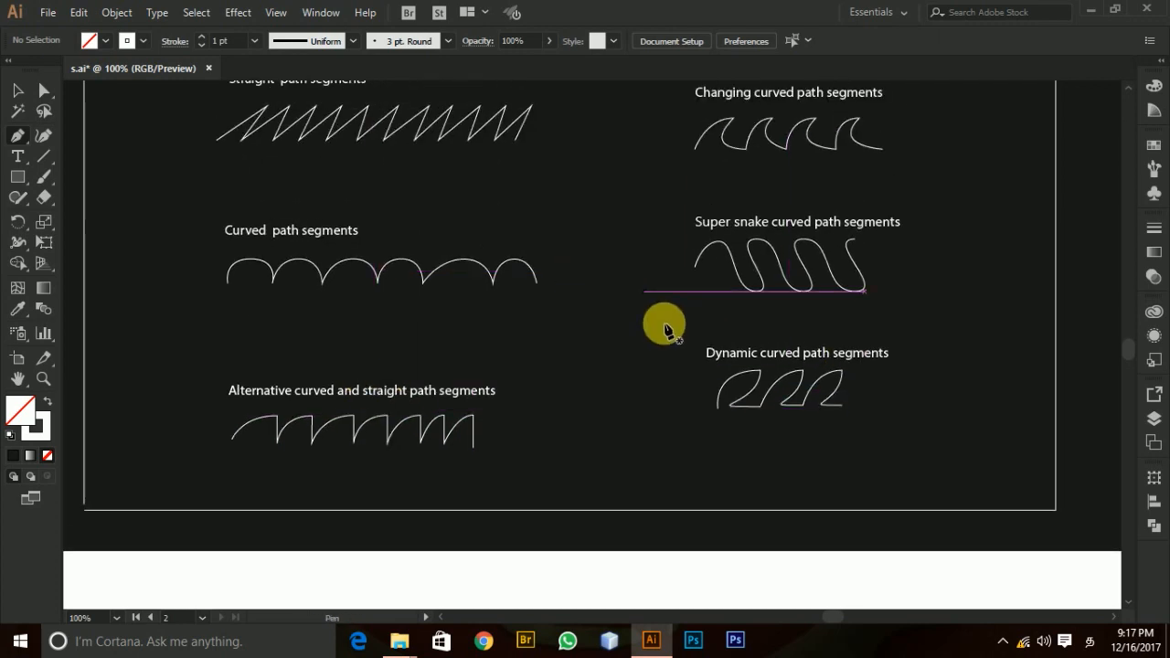
{"action": "scroll", "coordinate": [539, 405], "scroll_direction": "up", "scroll_amount": 1}
{"action": "scroll", "coordinate": [579, 282], "scroll_direction": "up", "scroll_amount": 2}
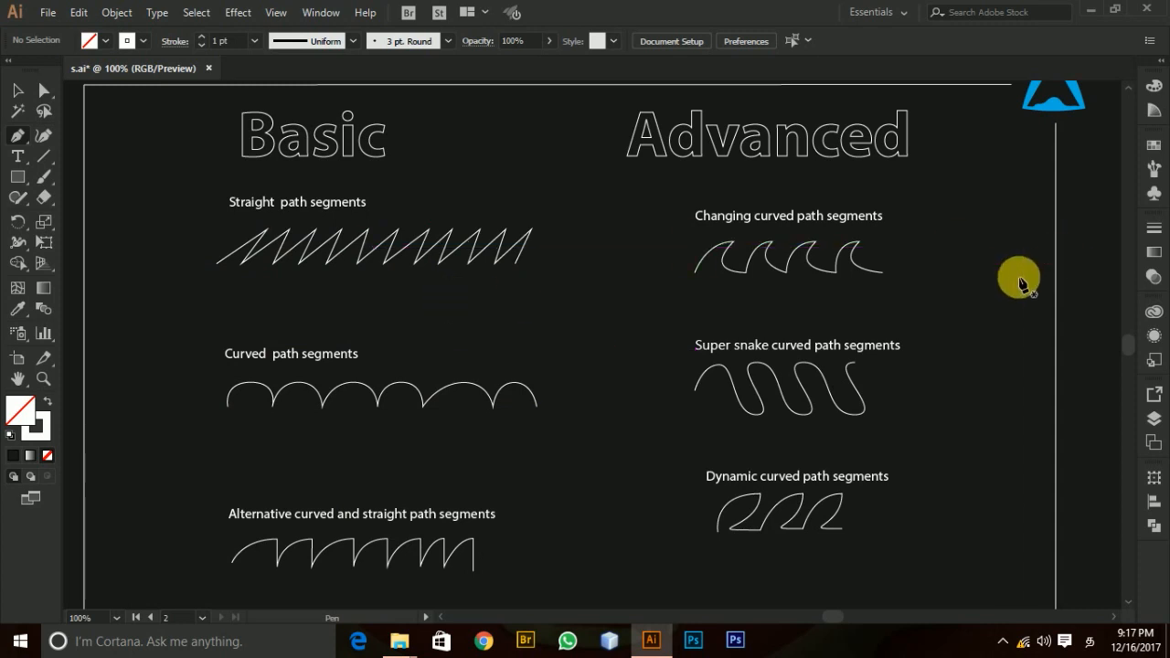
{"action": "scroll", "coordinate": [461, 325], "scroll_direction": "right", "scroll_amount": 3}
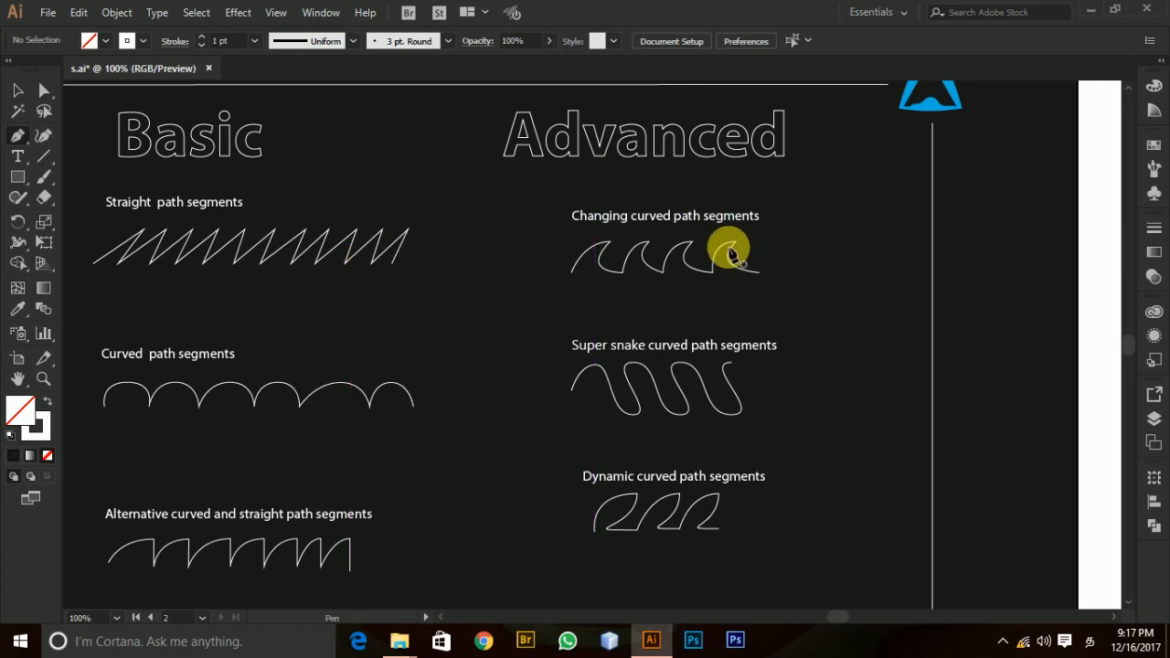